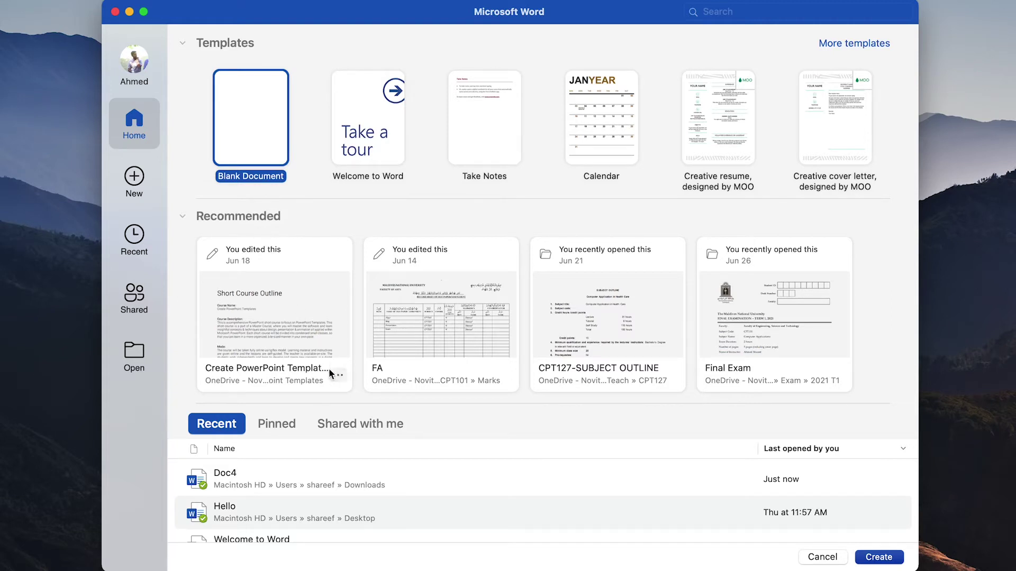
Check the options menu on the first recommended file, then toggle between the Pinned and Recent lists
left_click(336, 374)
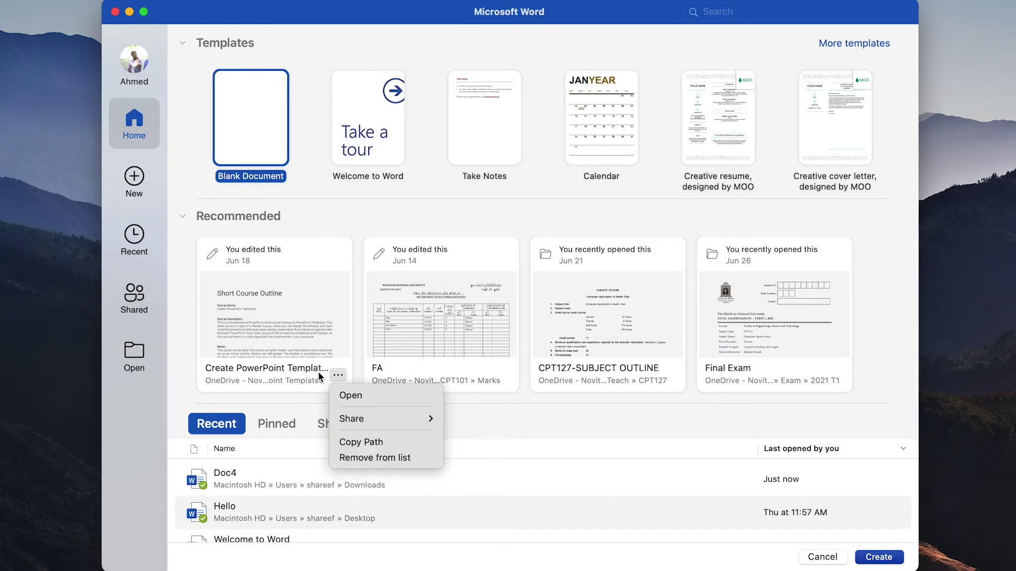
left_click(219, 429)
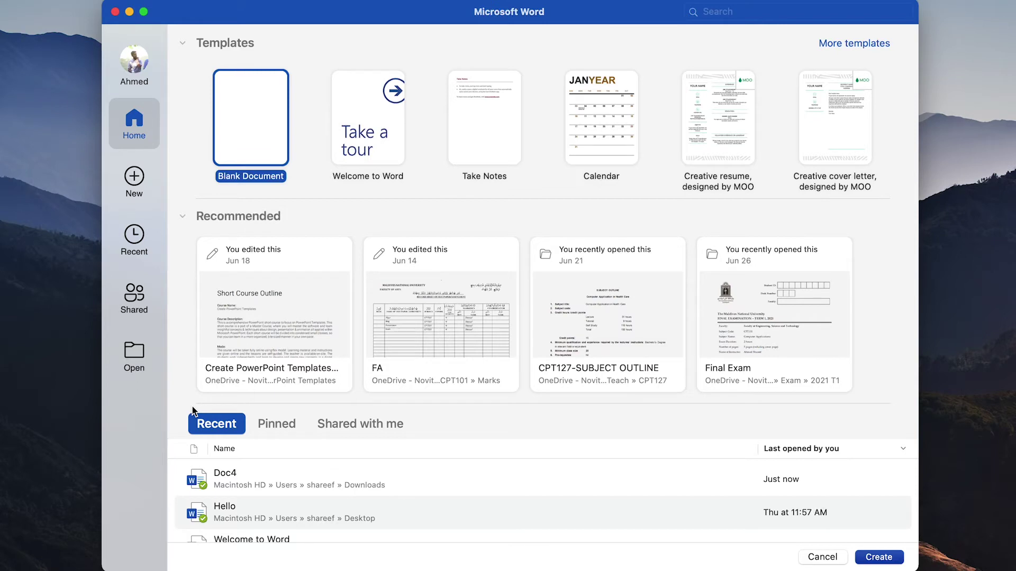
left_click(277, 424)
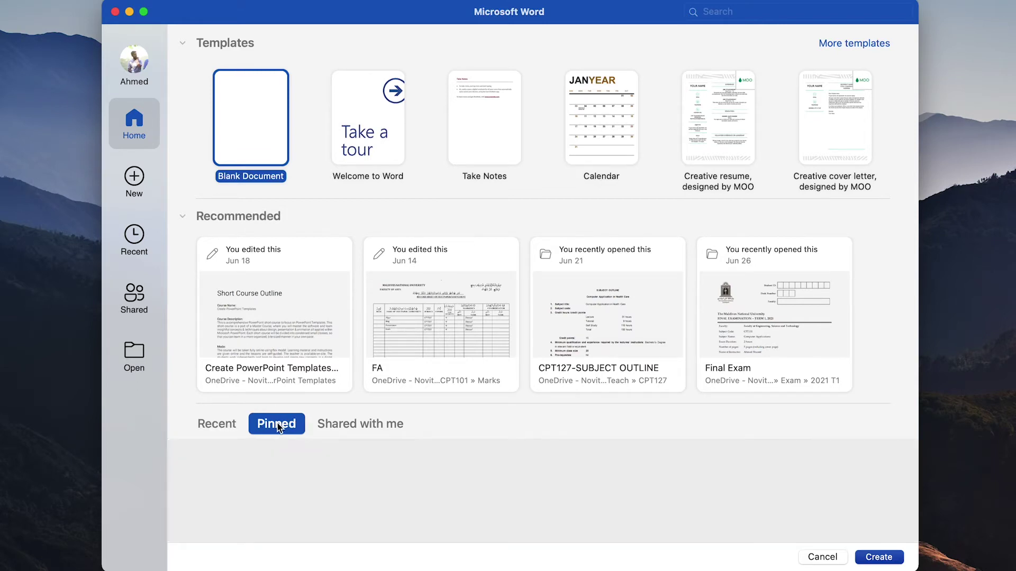
left_click(218, 424)
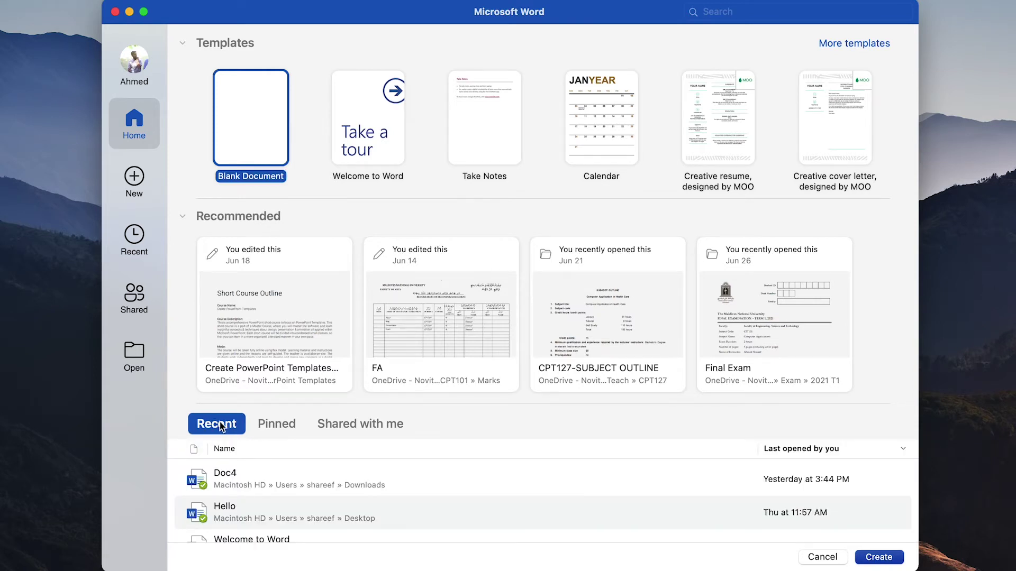
mouse_move(444, 478)
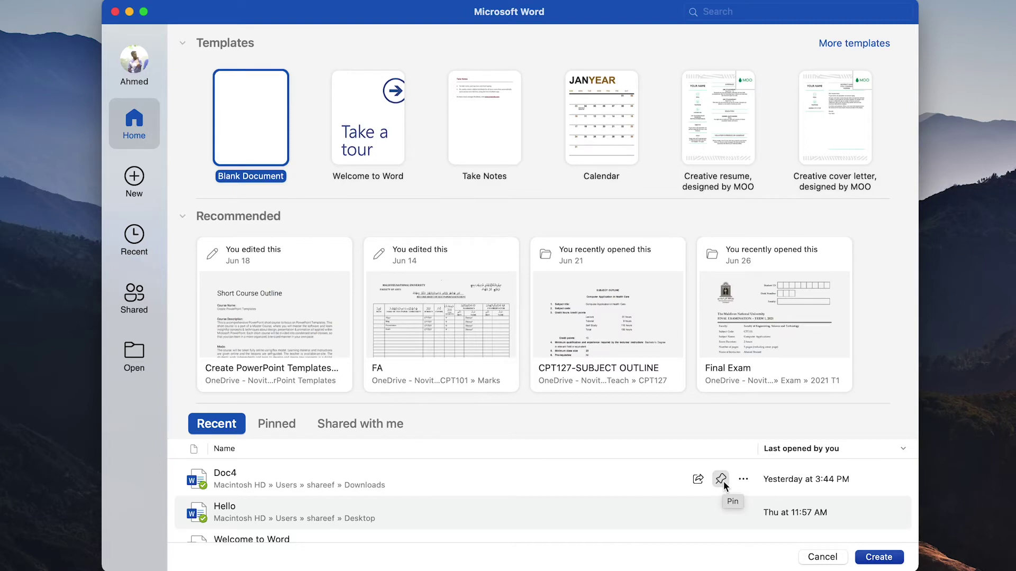
Pin Doc4, confirm it appears in the Pinned list, then unpin it again
left_click(721, 480)
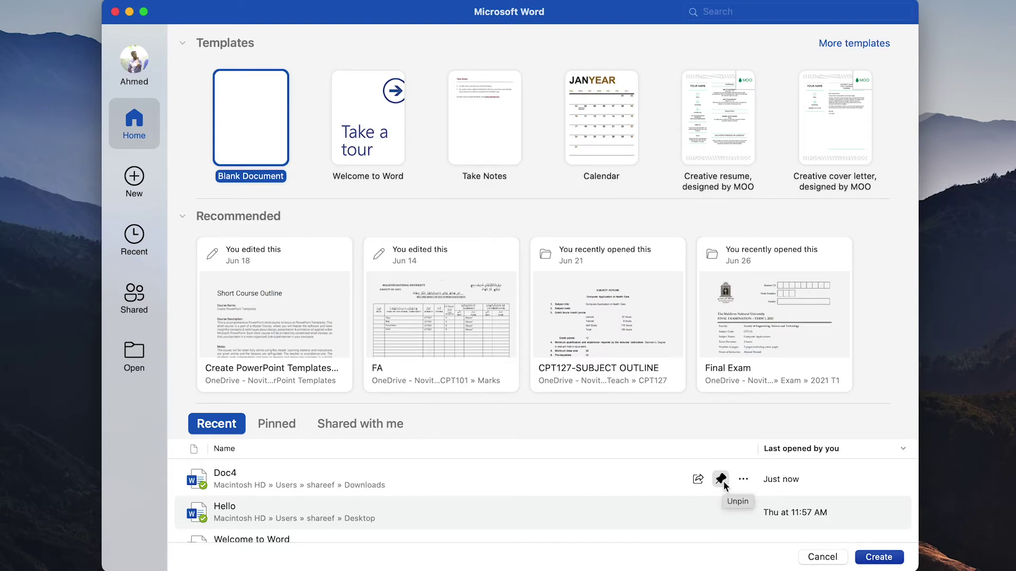
left_click(273, 424)
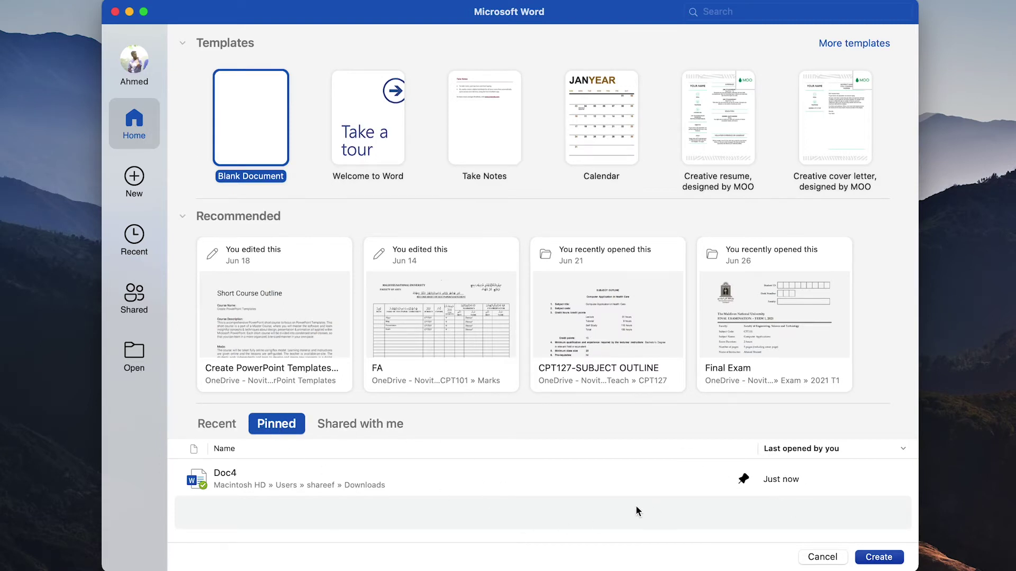
left_click(208, 426)
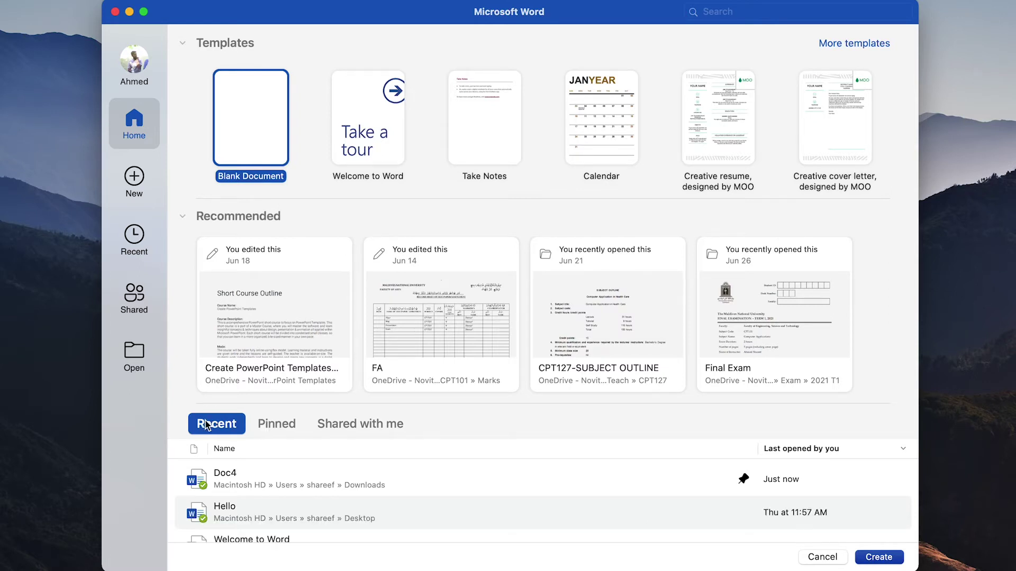
mouse_move(343, 508)
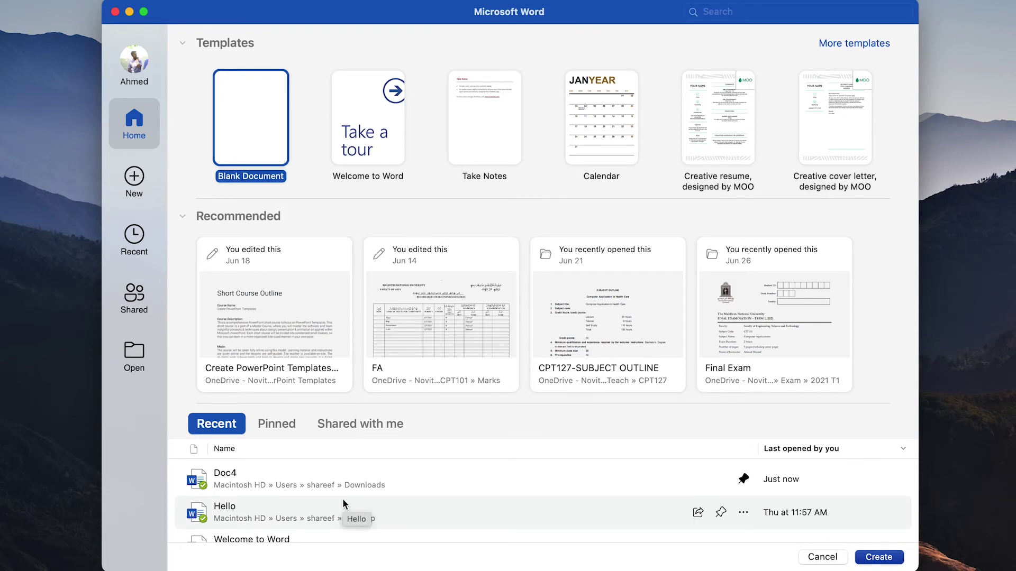
left_click(277, 424)
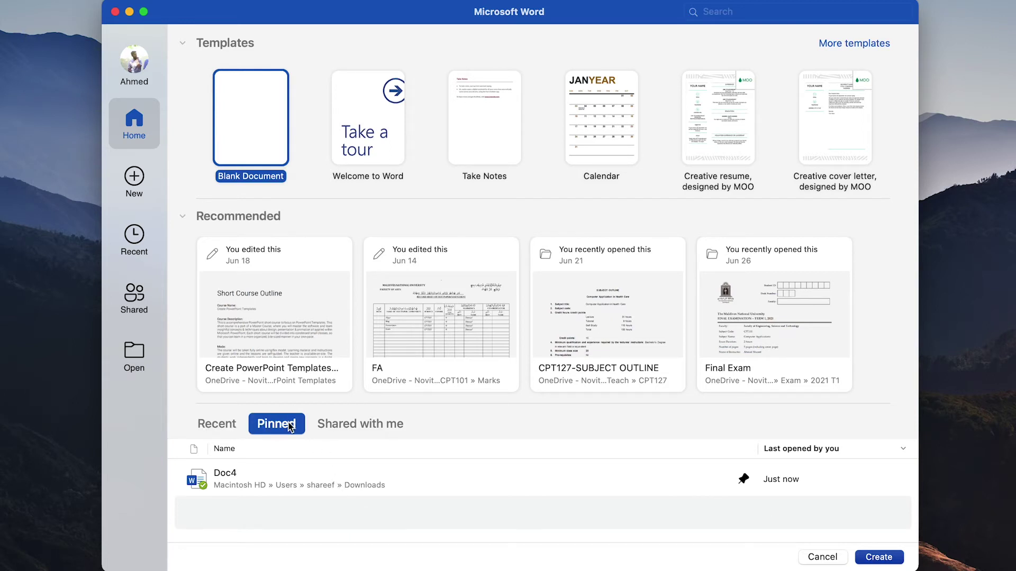
mouse_move(477, 478)
left_click(722, 479)
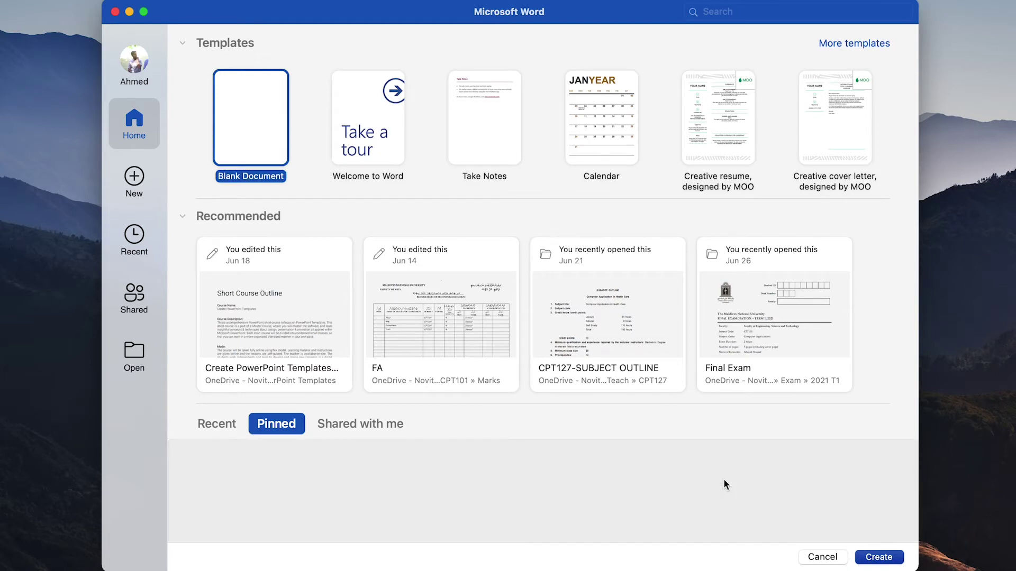
View the Shared with me list, then switch to New for the full templates gallery
left_click(374, 423)
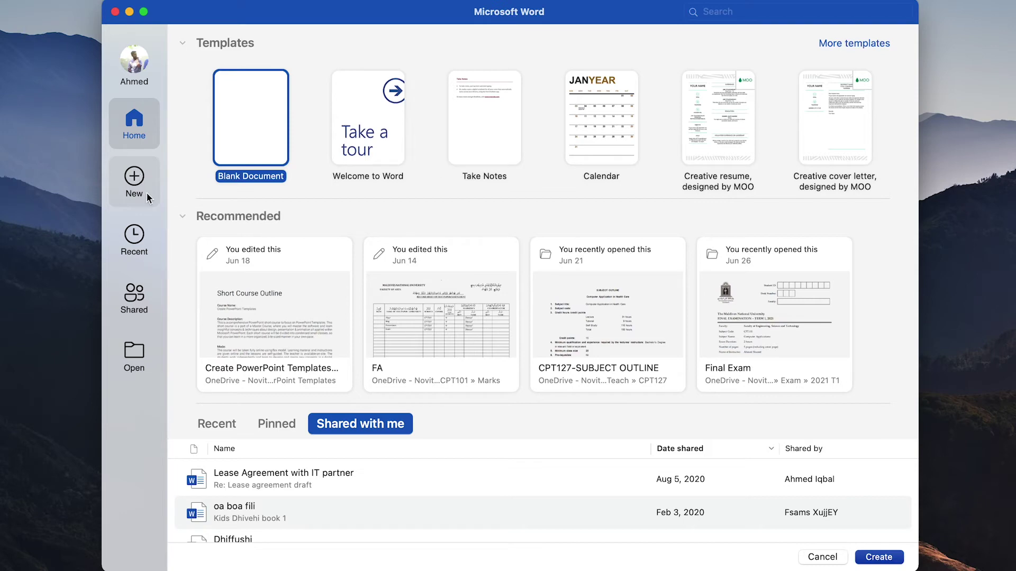
left_click(146, 193)
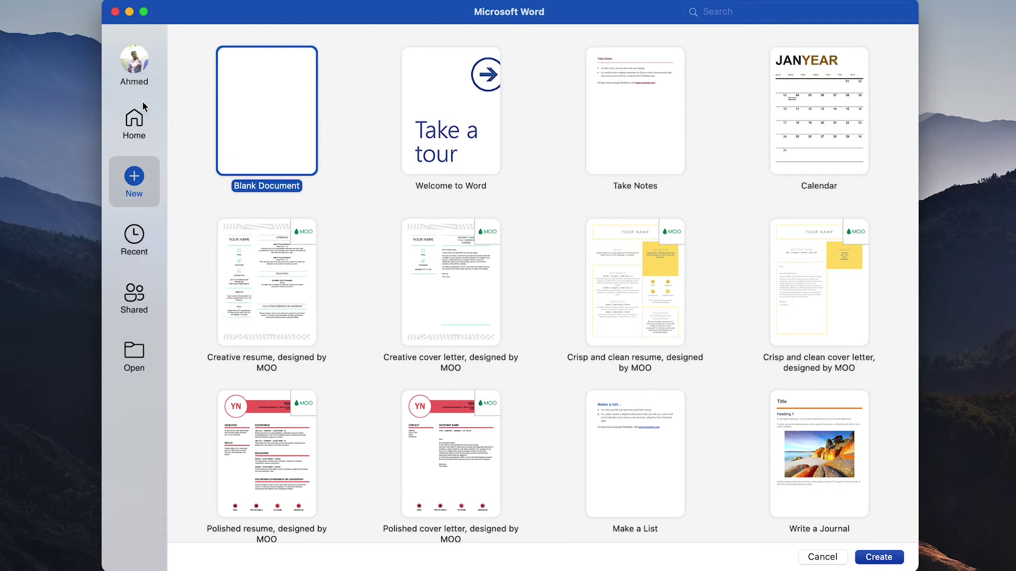
Return to the start screen's Home view from the left sidebar
left_click(135, 124)
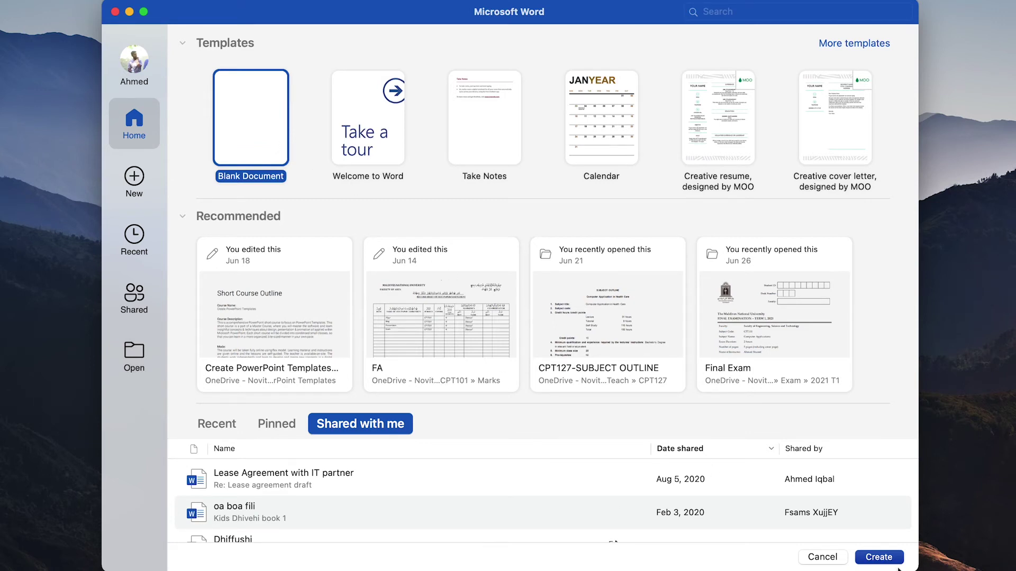
Create a new blank document, Document4, and dismiss the window tiling options
double_click(269, 115)
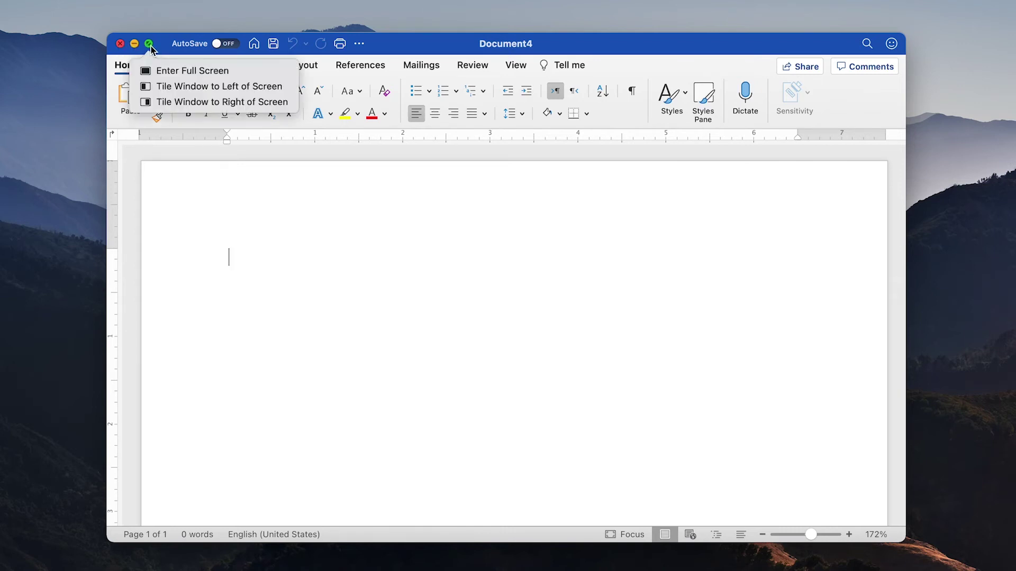
mouse_move(149, 43)
left_click(357, 45)
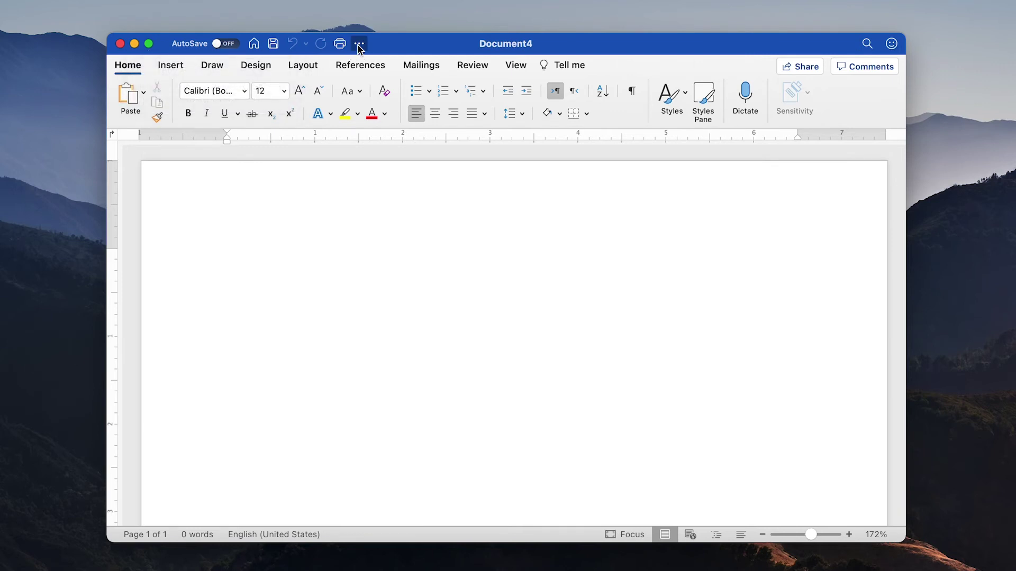
left_click(358, 45)
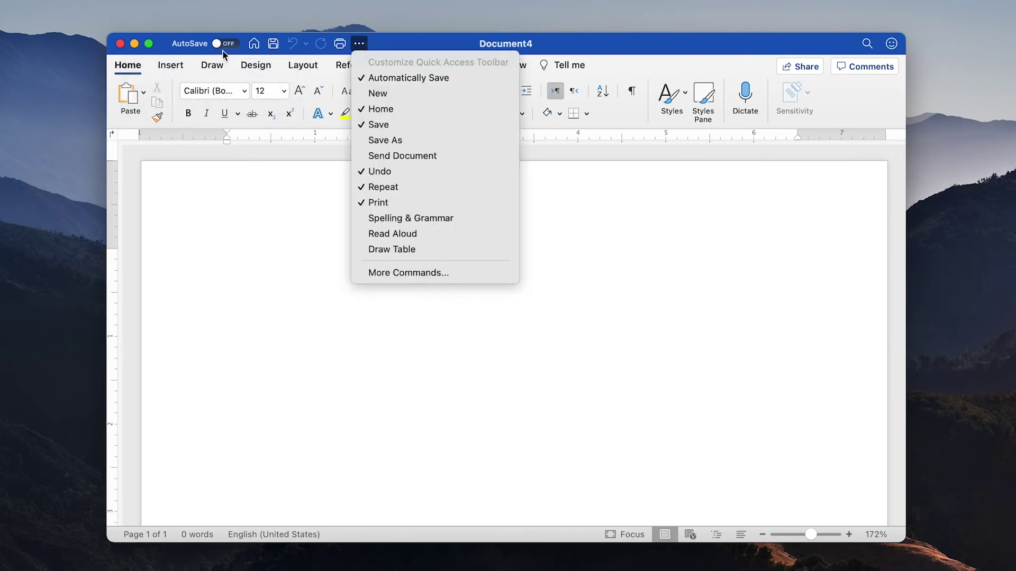
left_click(253, 34)
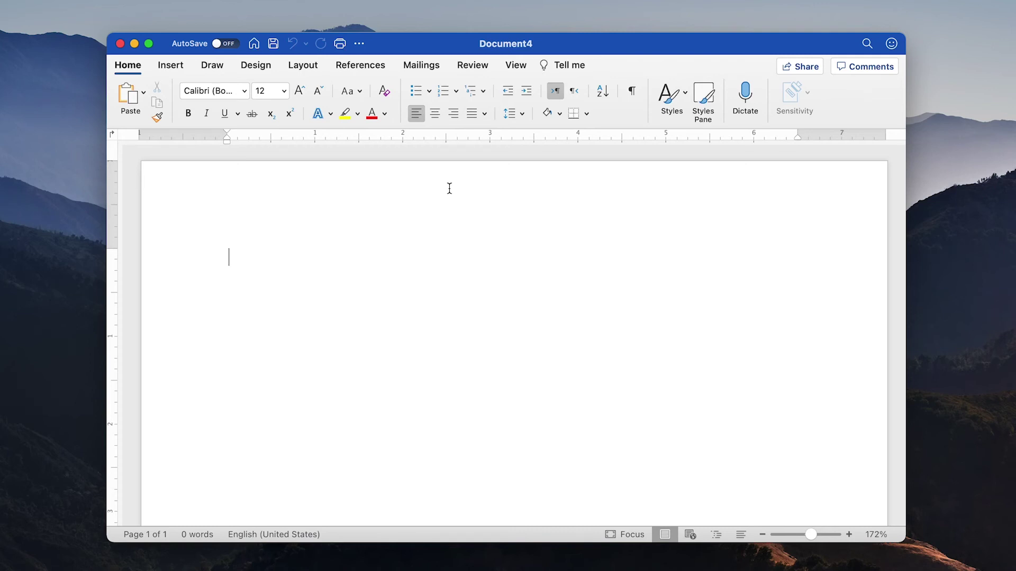
left_click(170, 65)
left_click(212, 65)
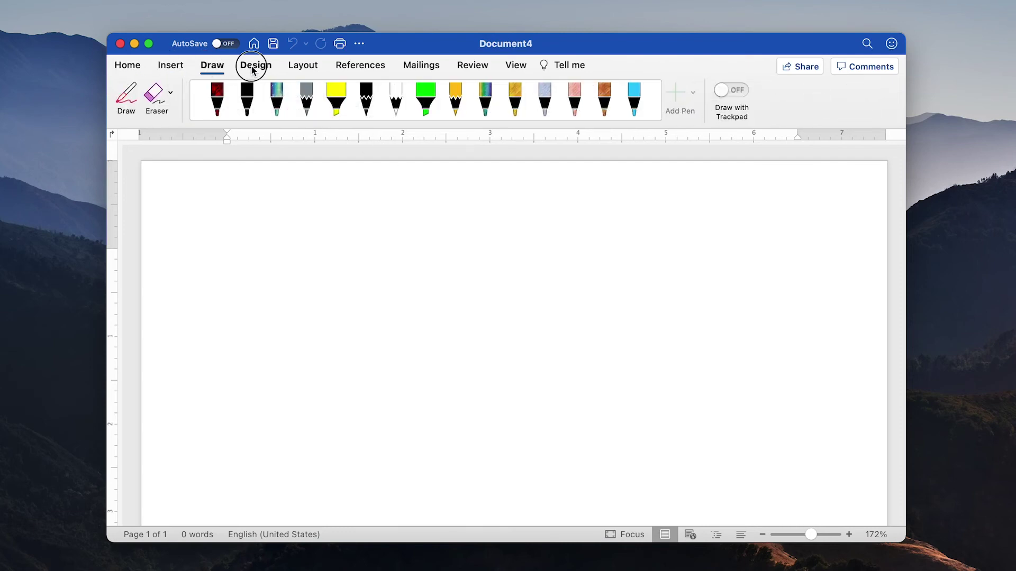
left_click(252, 68)
left_click(303, 65)
left_click(370, 66)
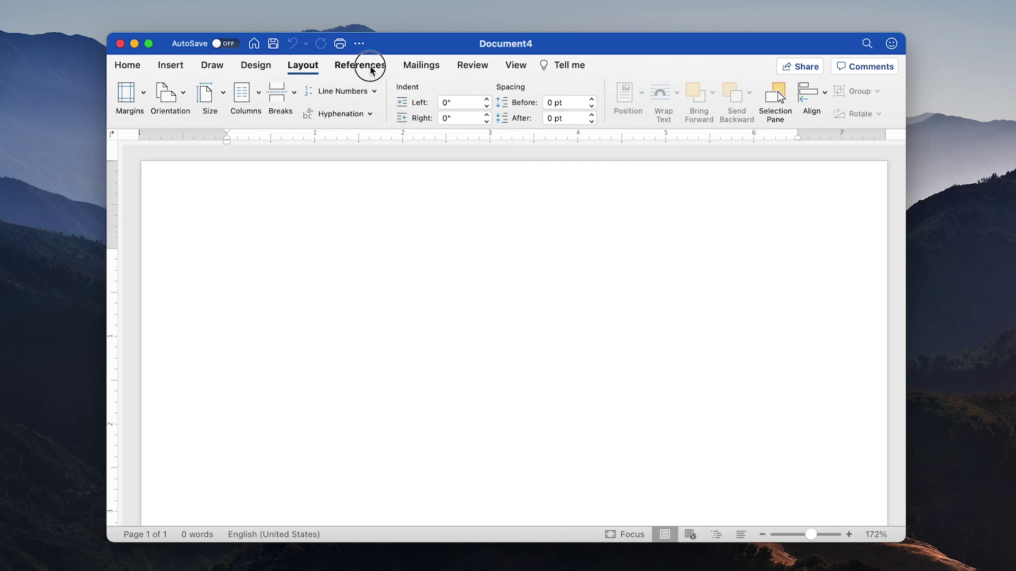
left_click(421, 65)
left_click(472, 65)
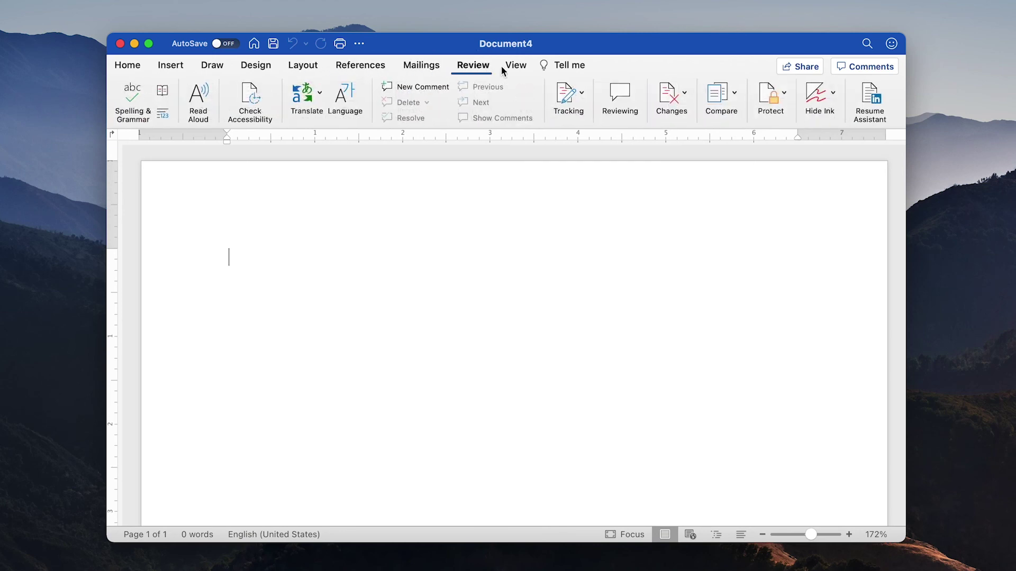
left_click(516, 65)
left_click(573, 66)
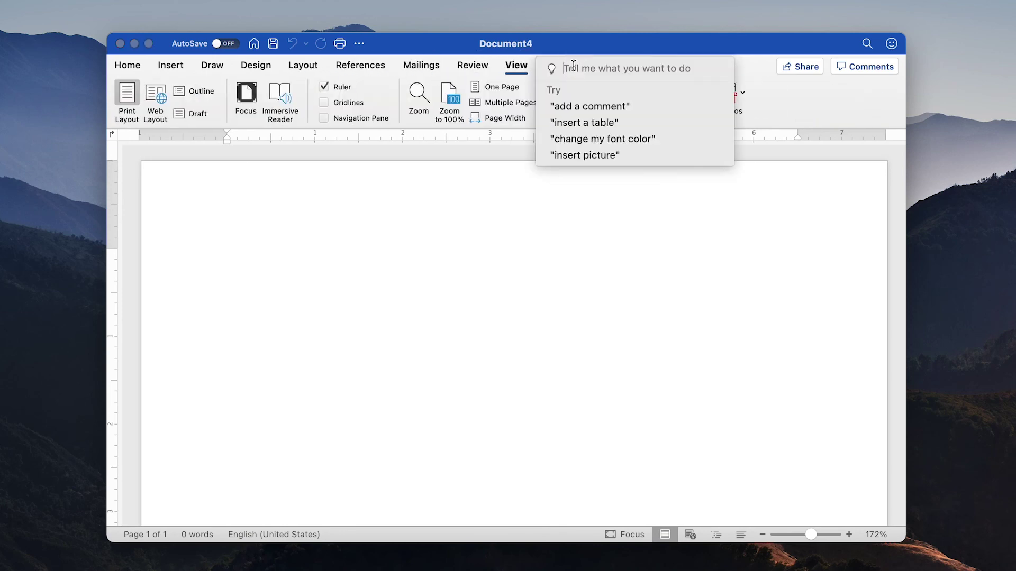
left_click(593, 124)
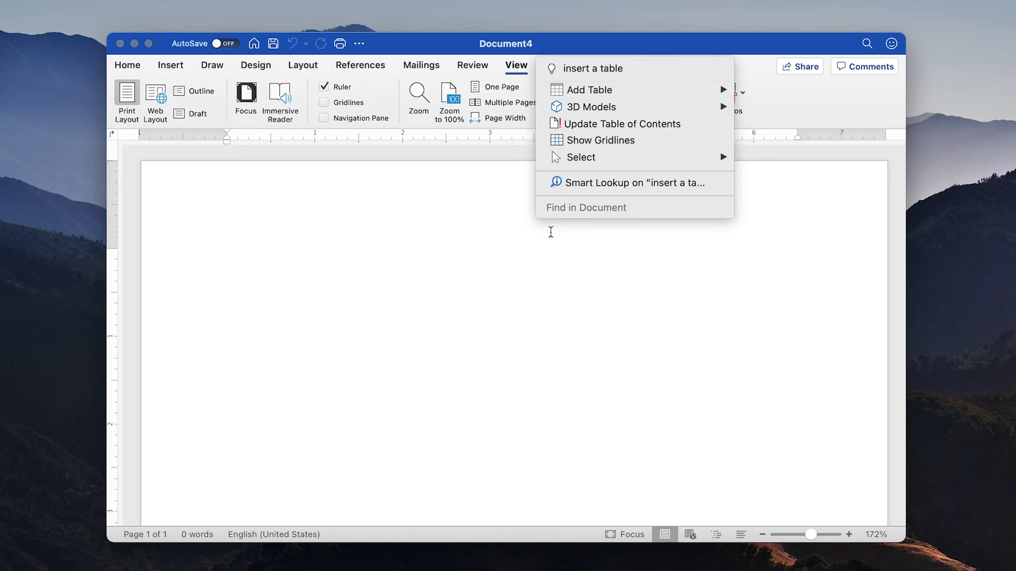
left_click(265, 304)
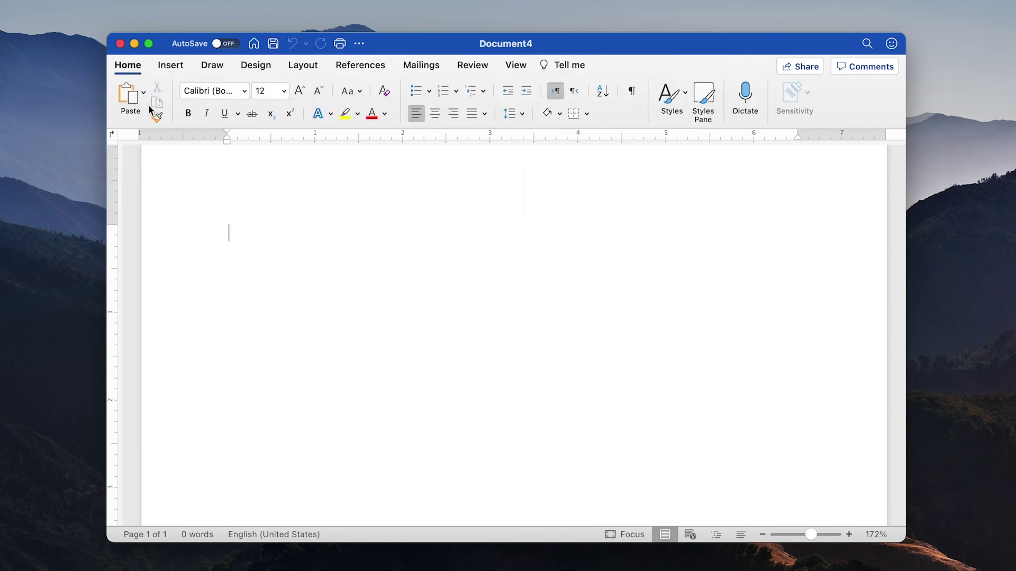